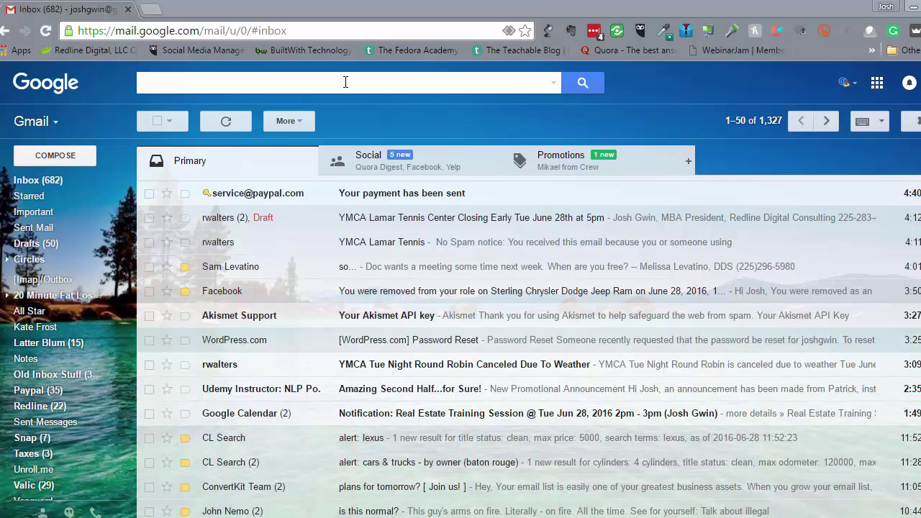
# Search the mail for surecritic using the search suggestion
pyautogui.click(345, 82)
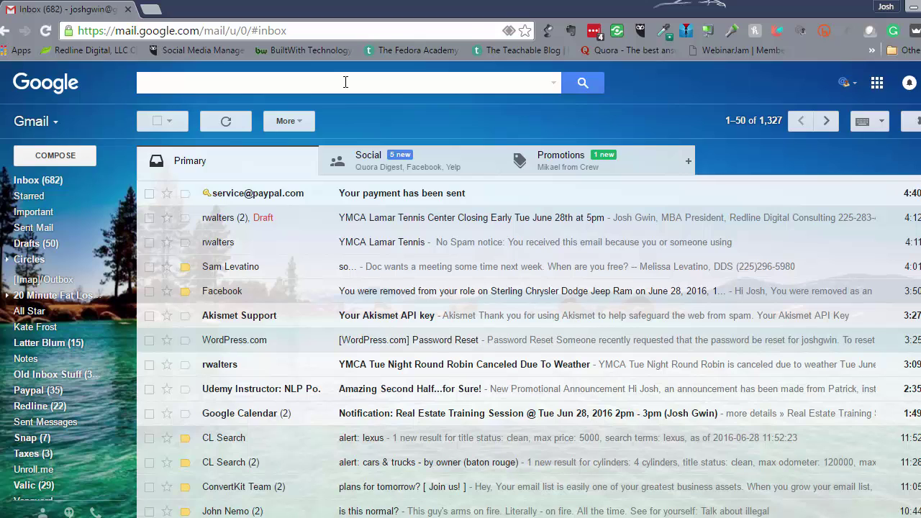
pyautogui.write('surecritic')
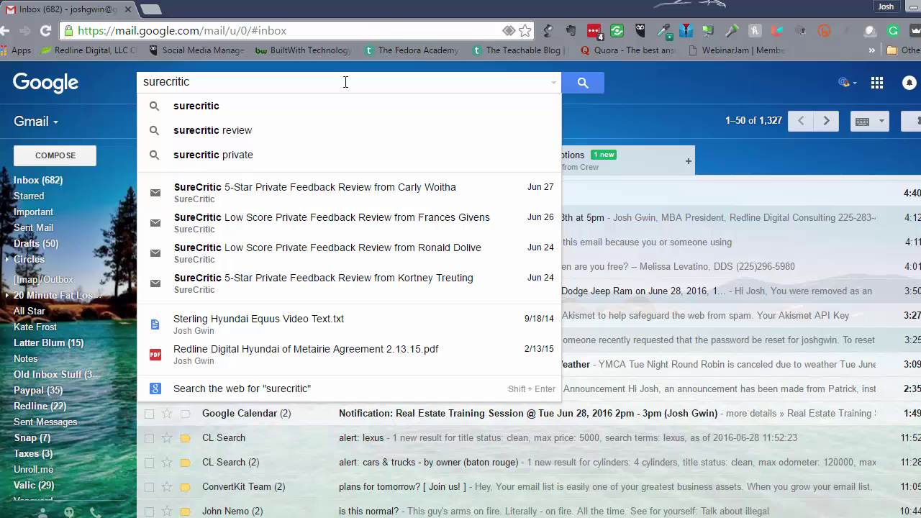
pyautogui.press('Down')
pyautogui.press('Return')
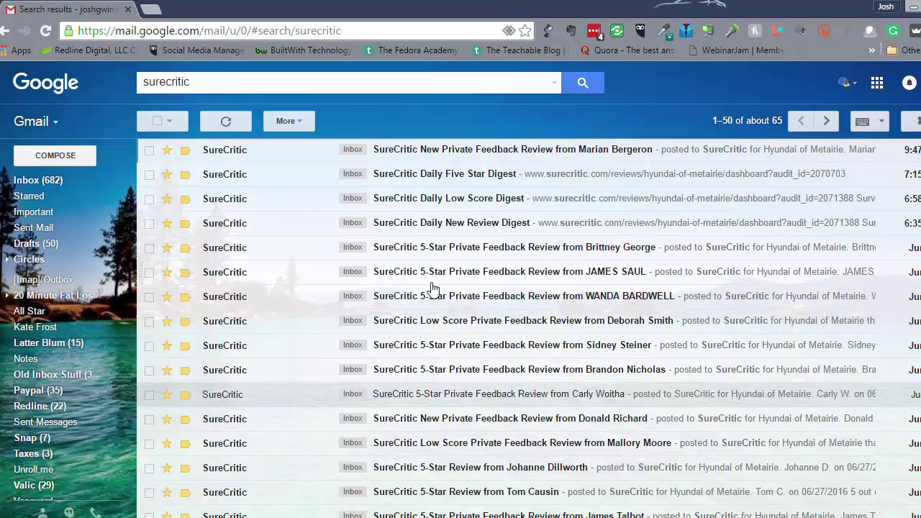
pyautogui.scroll(-5, 432, 291)
pyautogui.scroll(-5, 431, 290)
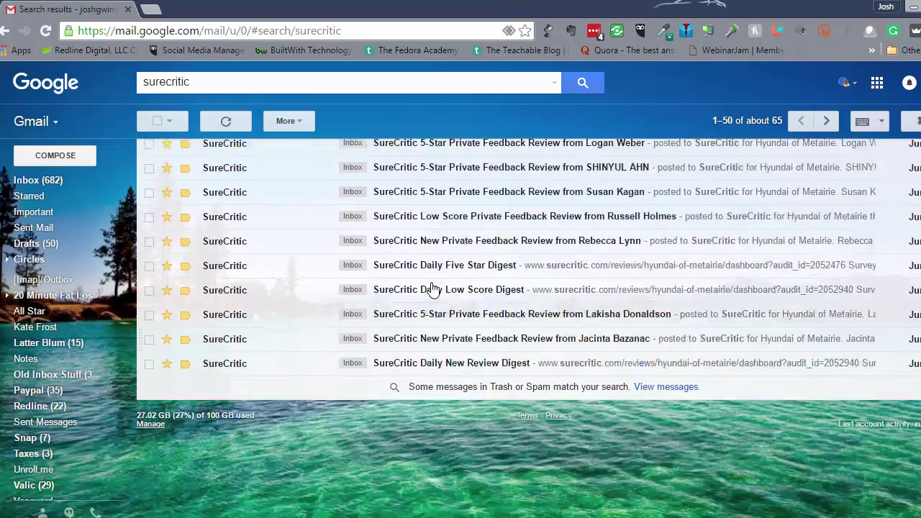
pyautogui.scroll(4, 432, 290)
pyautogui.scroll(6, 432, 288)
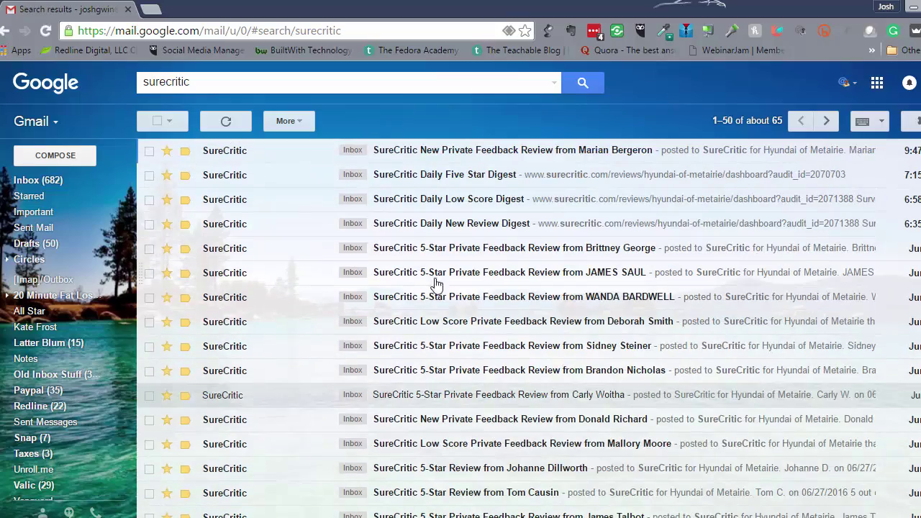
# Select every conversation matching the surecritic search, not just the first page
pyautogui.click(156, 121)
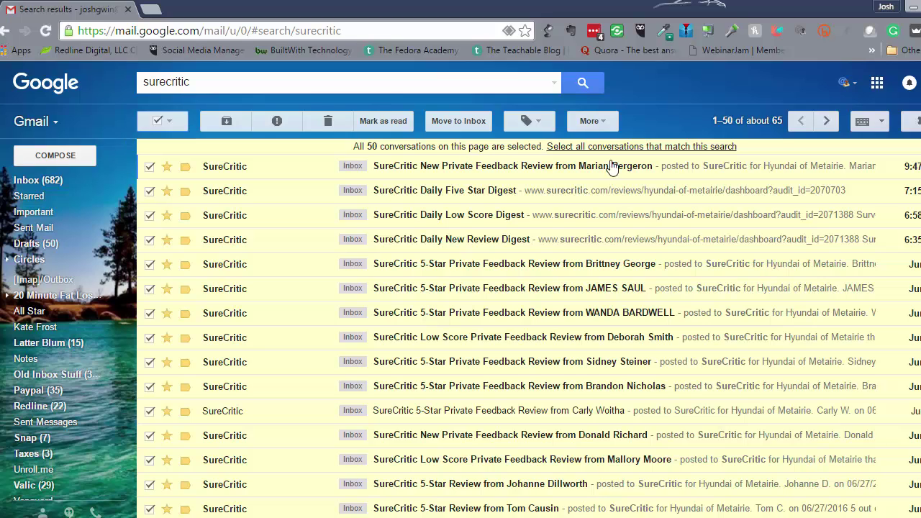
pyautogui.click(768, 122)
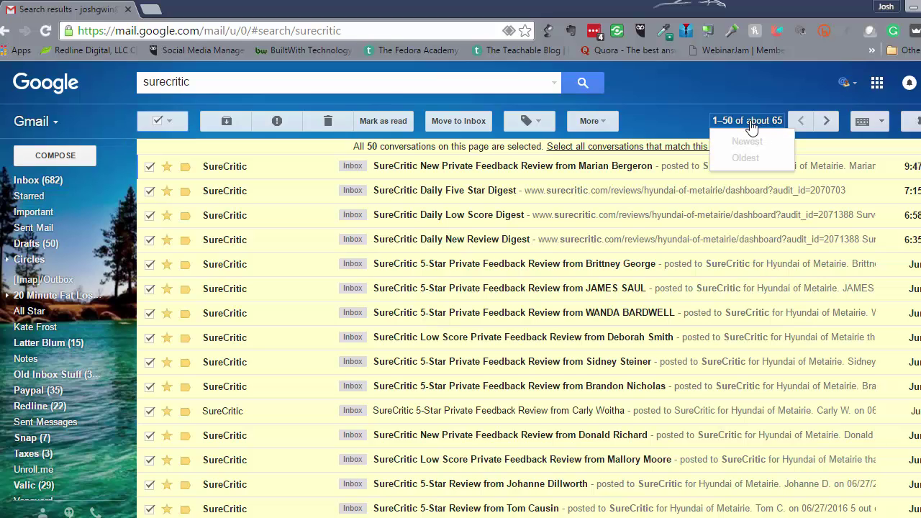
pyautogui.click(713, 121)
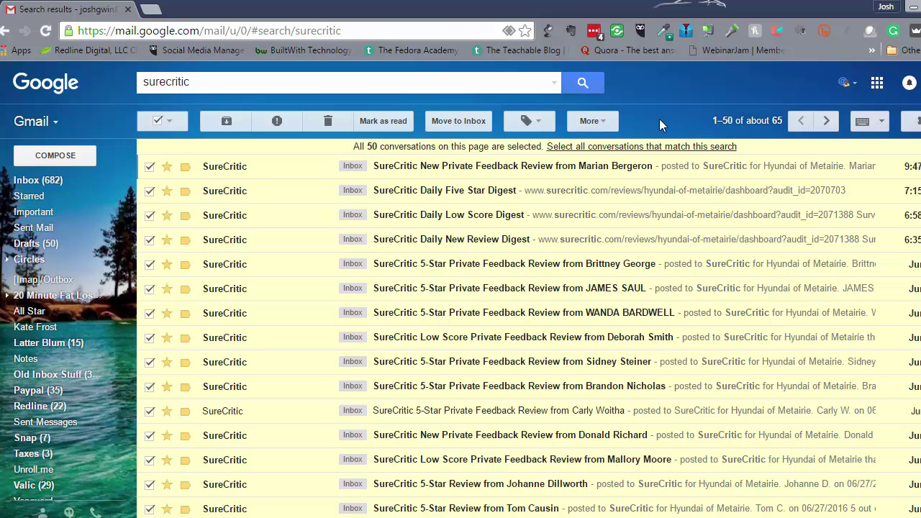
pyautogui.click(626, 147)
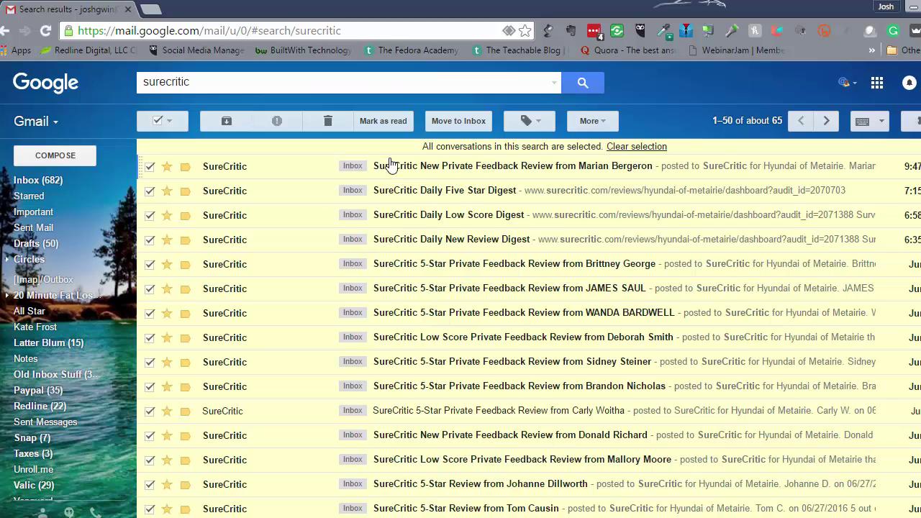
# Bulk-delete all selected SureCritic conversations and return to the inbox
pyautogui.click(327, 122)
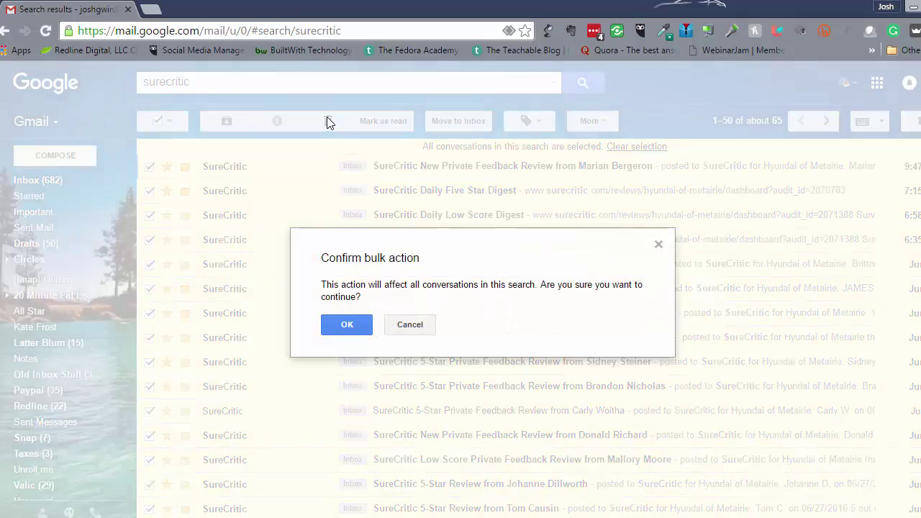
pyautogui.click(335, 331)
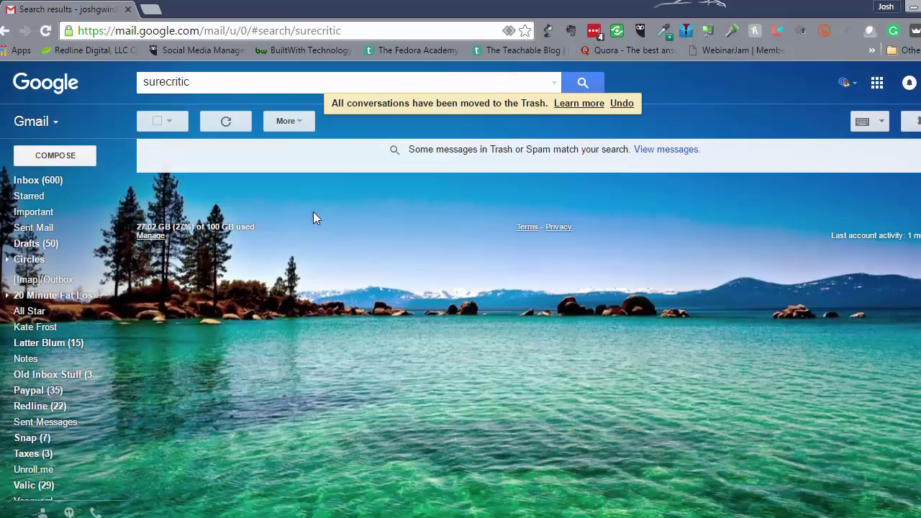
pyautogui.click(44, 184)
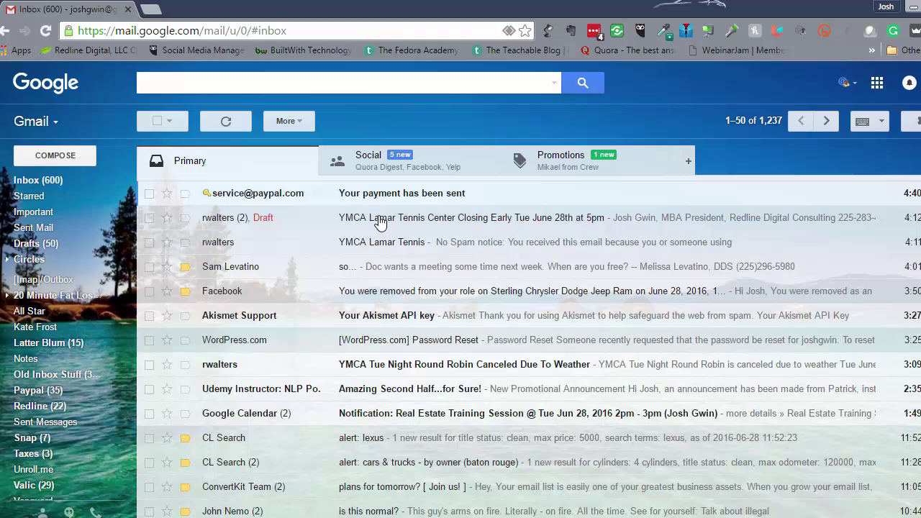
# Search for mail older_than:3d via the search suggestion
pyautogui.click(301, 83)
pyautogui.write('older')
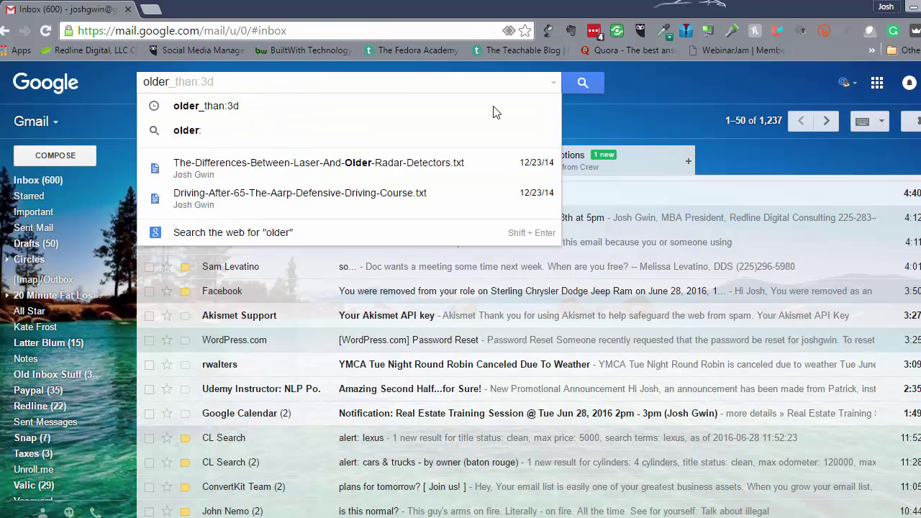
pyautogui.click(235, 109)
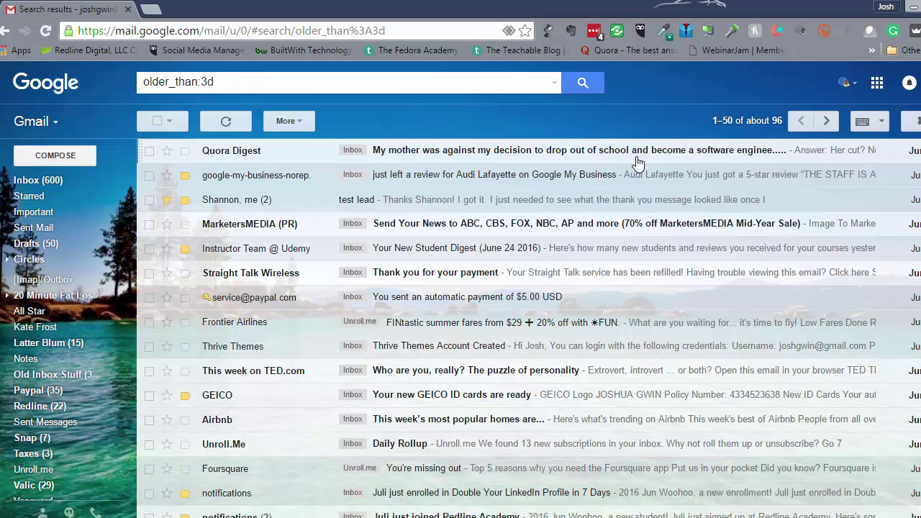
# Select all conversations matching the older_than:3d search
pyautogui.rightClick(156, 121)
pyautogui.click(343, 102)
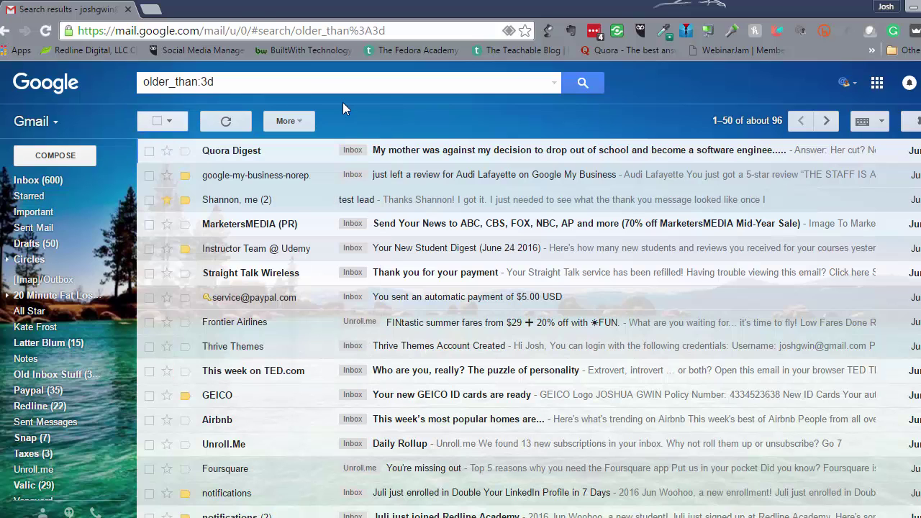
pyautogui.click(156, 122)
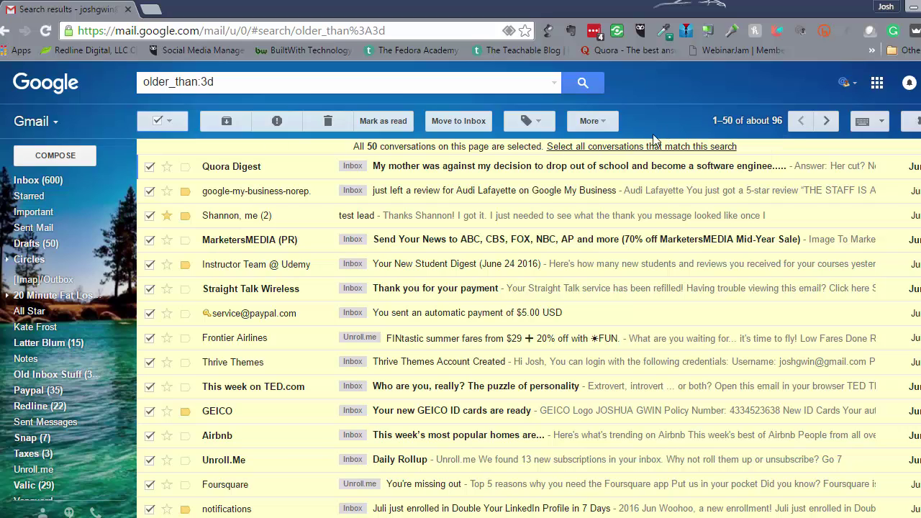
pyautogui.click(602, 149)
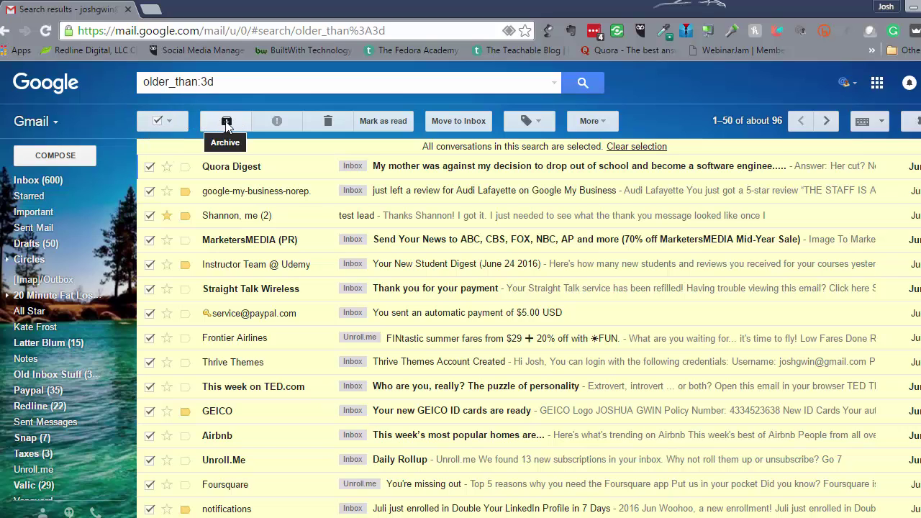
pyautogui.click(373, 124)
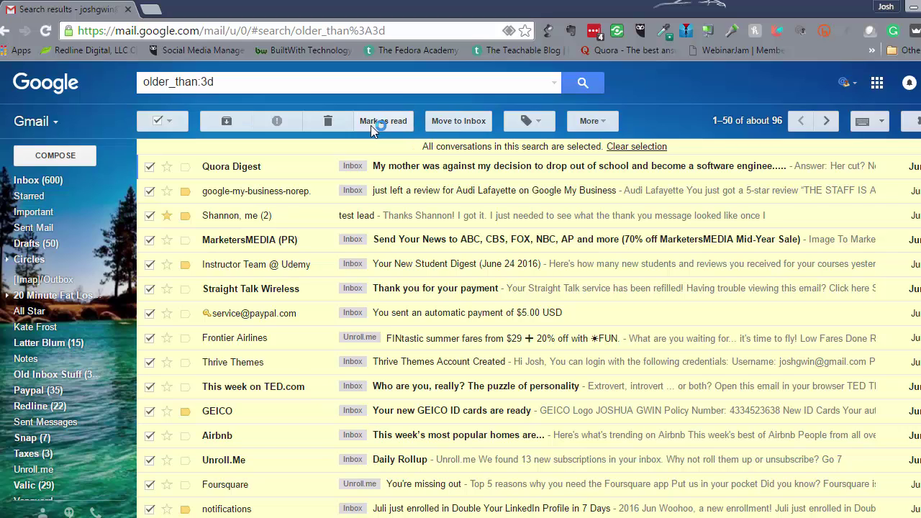
# Archive all selected older_than:3d conversations and confirm the bulk action
pyautogui.click(231, 122)
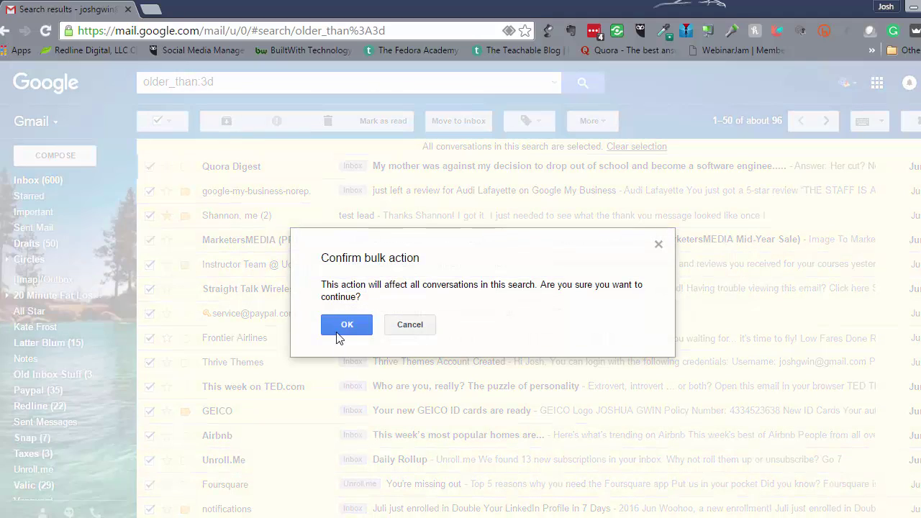
pyautogui.click(338, 337)
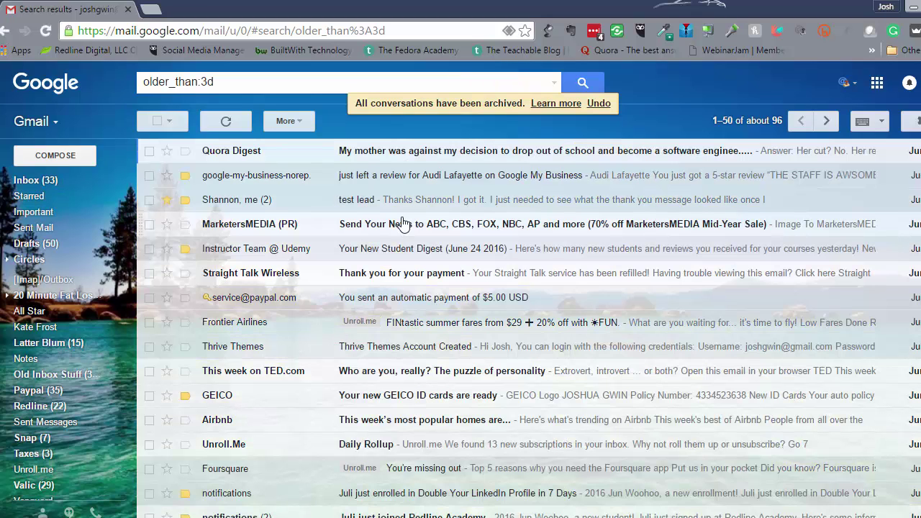
pyautogui.click(569, 104)
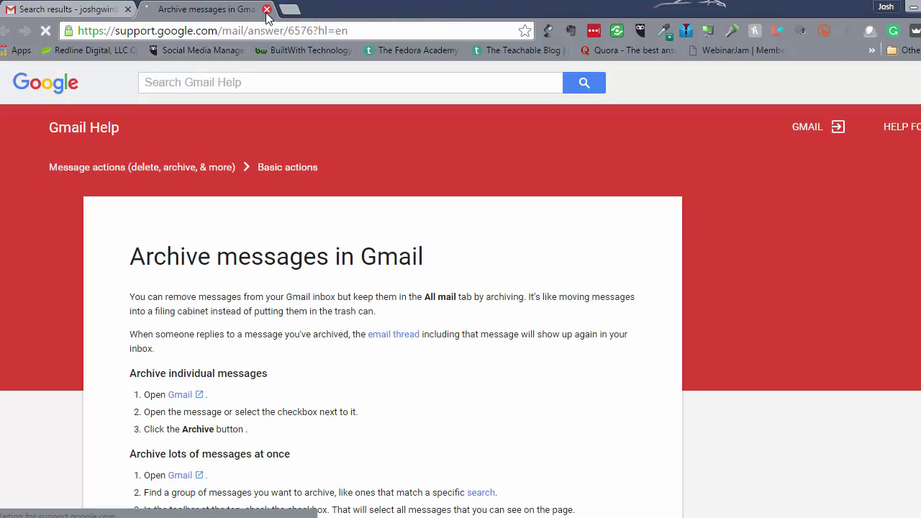
pyautogui.scroll(-2, 249, 268)
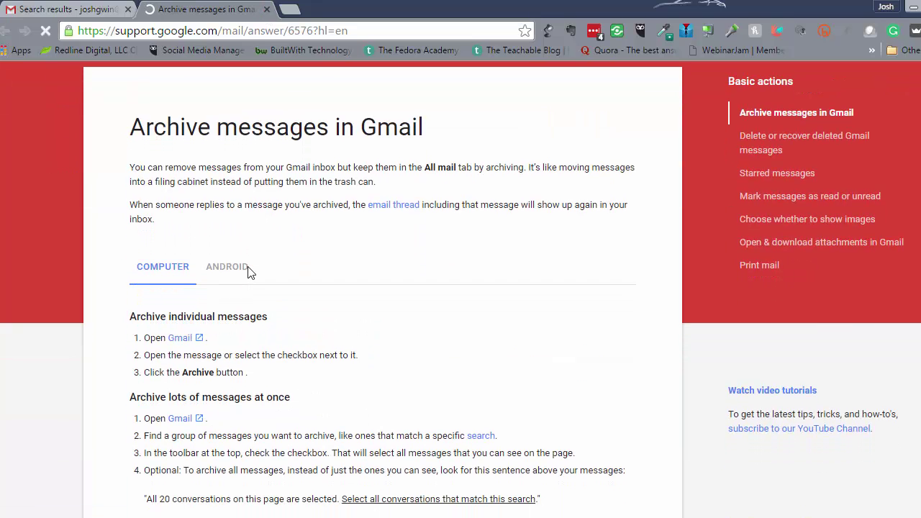
pyautogui.scroll(-1, 249, 271)
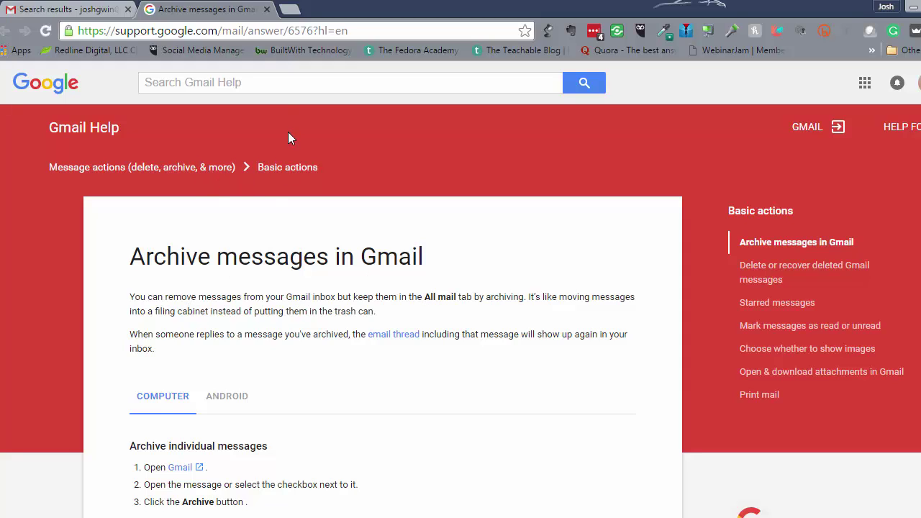
pyautogui.click(267, 9)
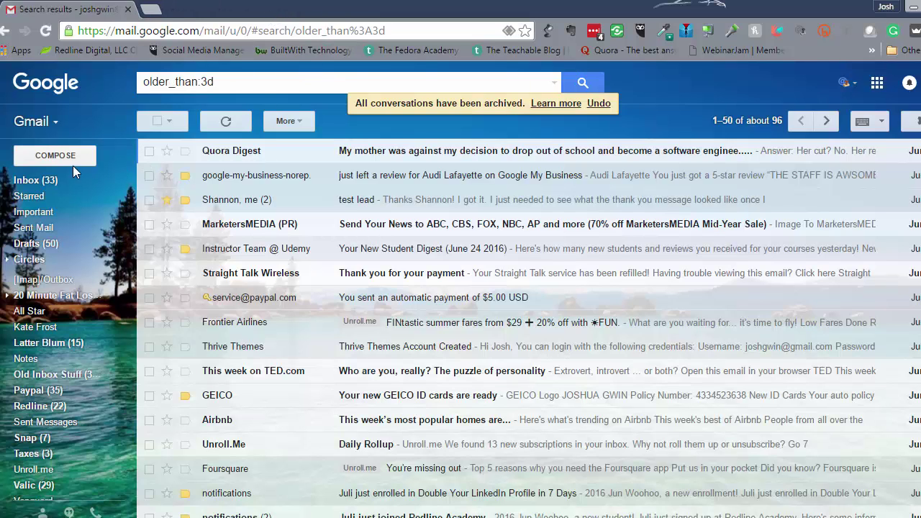
# Back in the inbox, dismiss the Acrobat popup and select all 10 Social emails
pyautogui.click(41, 186)
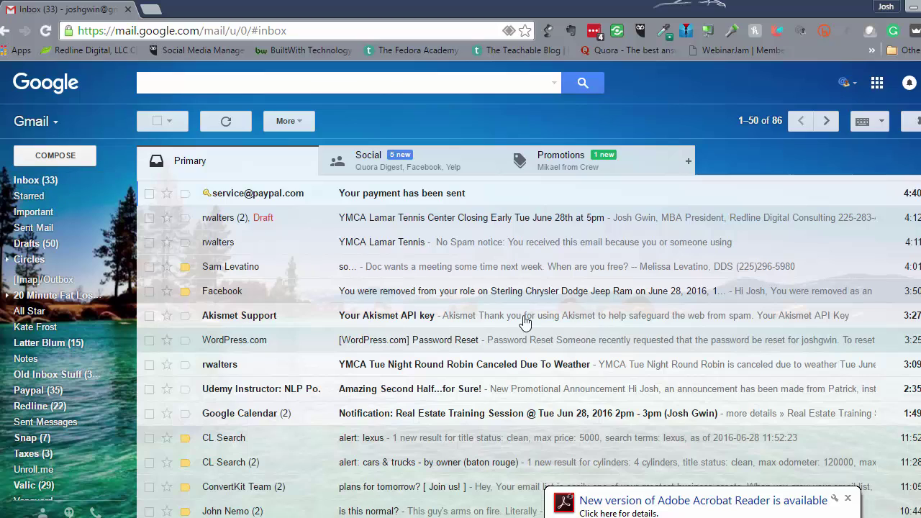
pyautogui.click(849, 499)
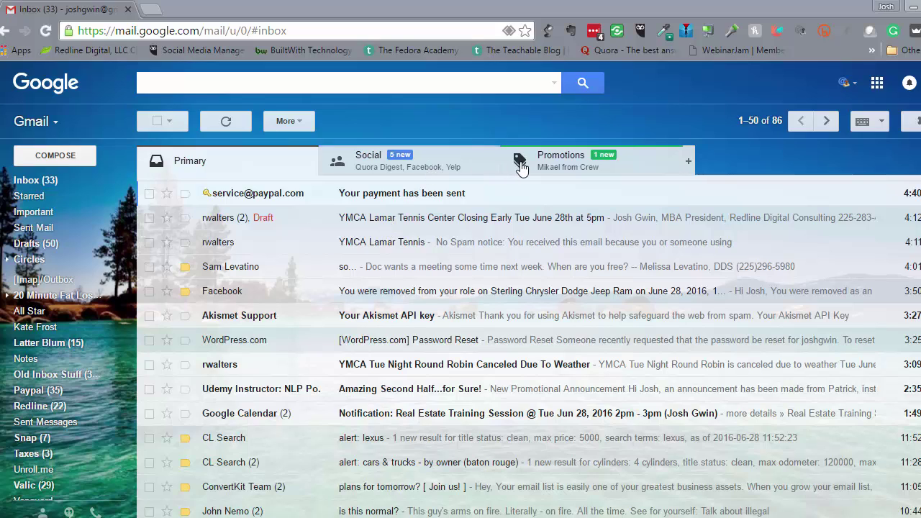
pyautogui.click(453, 162)
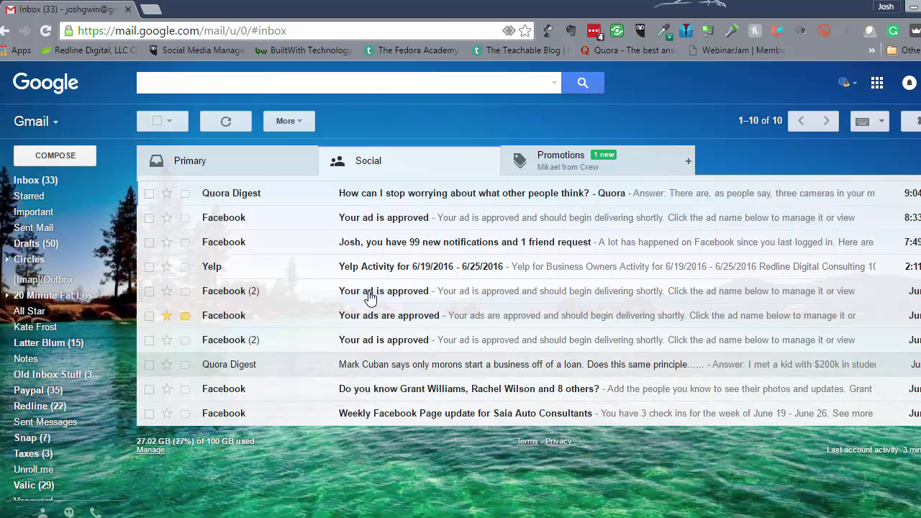
pyautogui.click(156, 121)
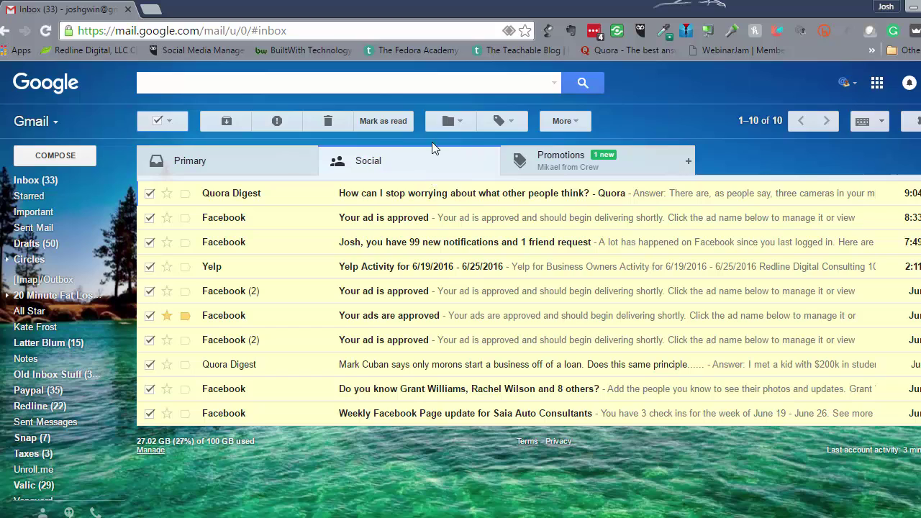
# Trash the 10 Social conversations and archive all 29 Promotions conversations
pyautogui.click(327, 123)
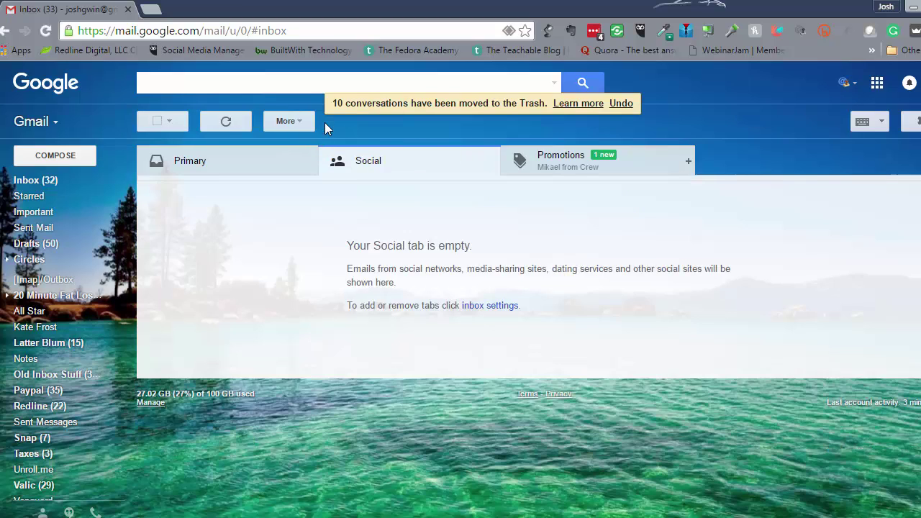
pyautogui.click(562, 159)
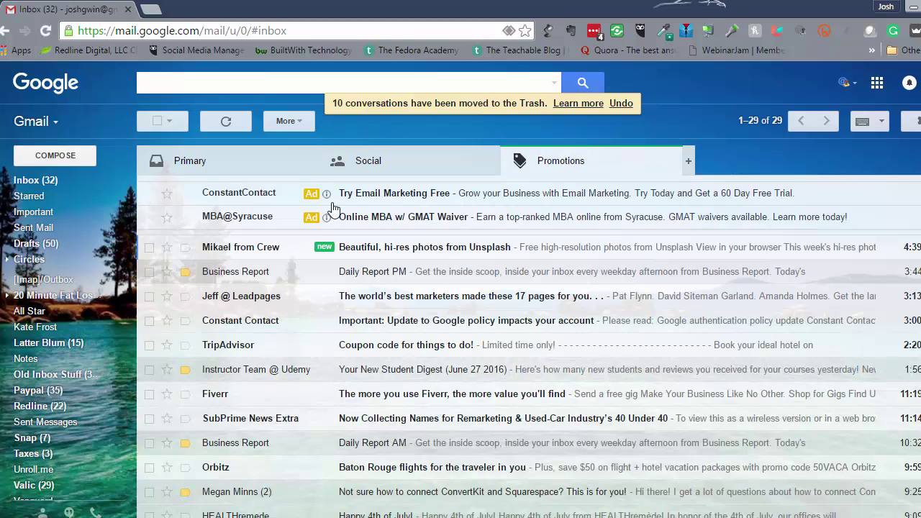
pyautogui.scroll(-6, 305, 259)
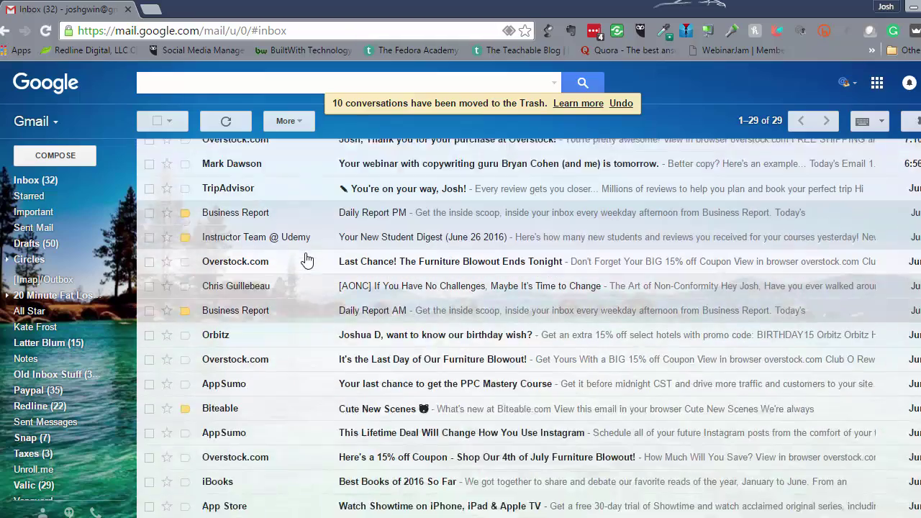
pyautogui.scroll(5, 306, 259)
pyautogui.scroll(2, 305, 259)
pyautogui.moveTo(34, 178); pyautogui.dragTo(50, 195)
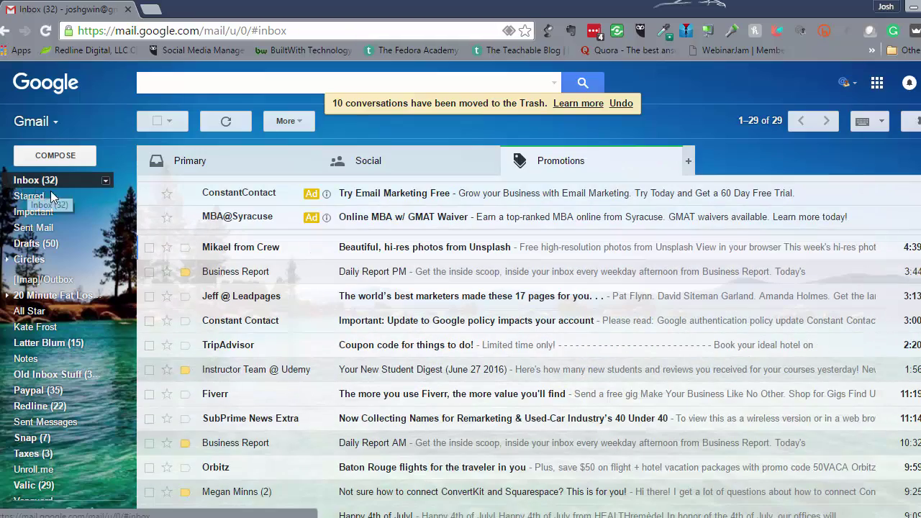
pyautogui.click(159, 123)
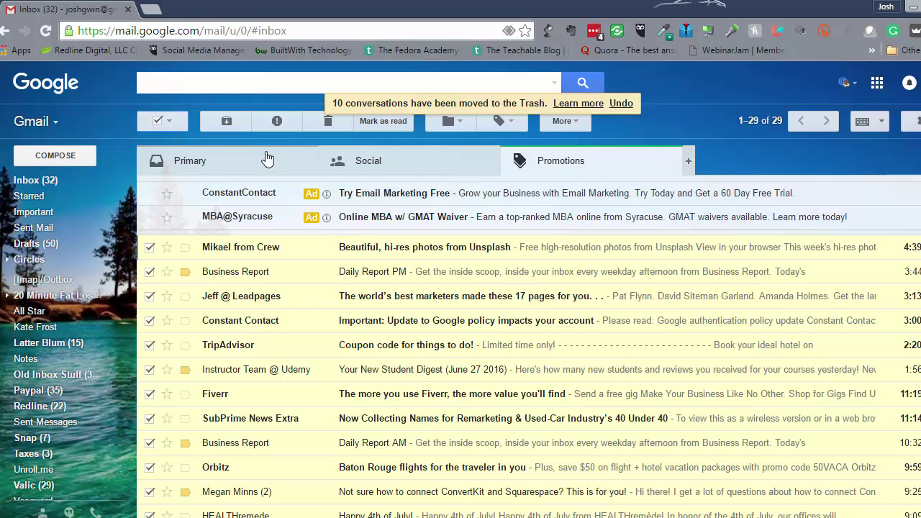
pyautogui.click(227, 122)
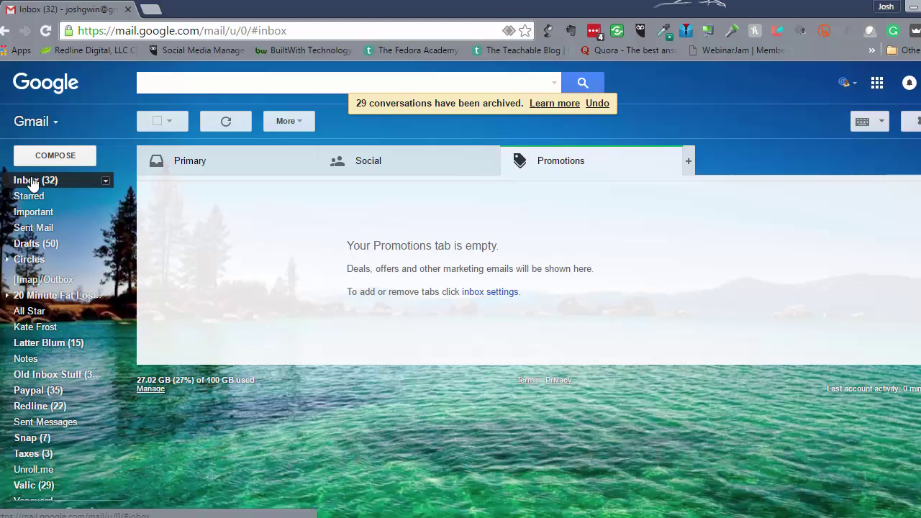
pyautogui.click(32, 181)
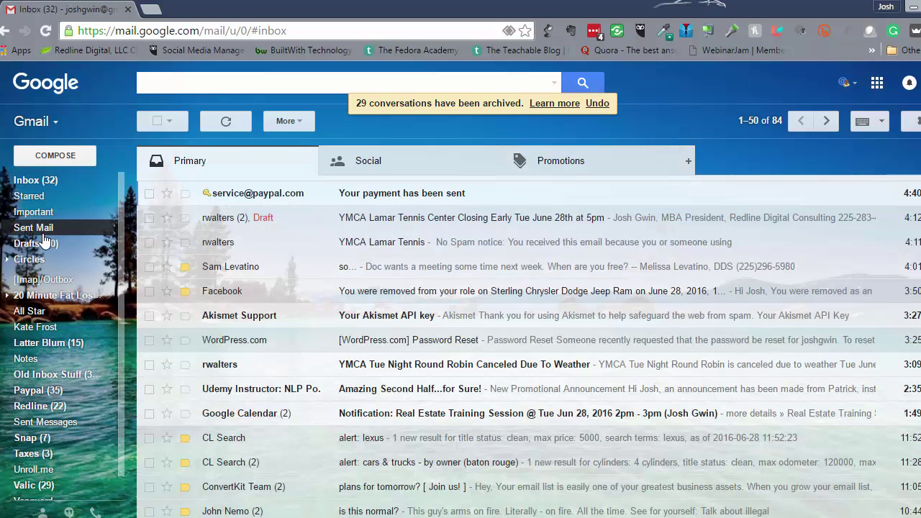
# Reload the Primary inbox tab, now listing 84 conversations with 32 unread
pyautogui.scroll(-1, 57, 266)
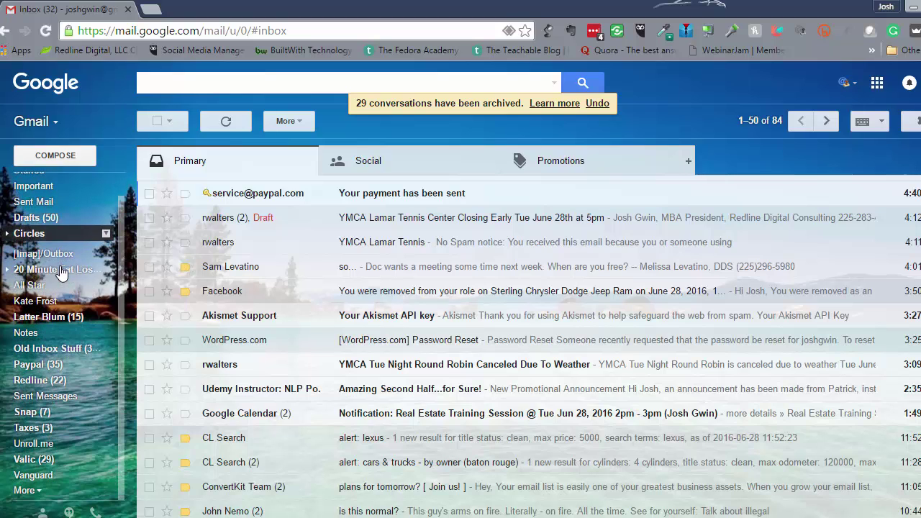
pyautogui.scroll(1, 61, 272)
pyautogui.scroll(-1, 62, 271)
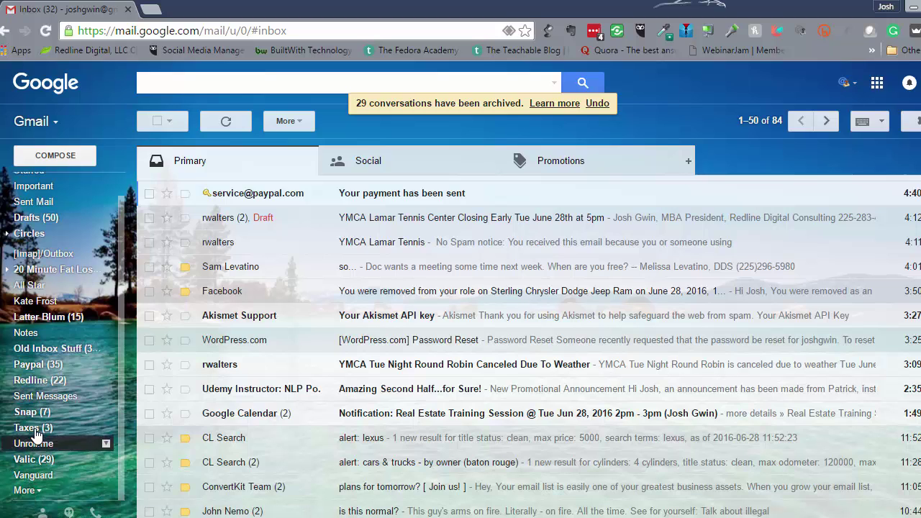
pyautogui.scroll(1, 33, 219)
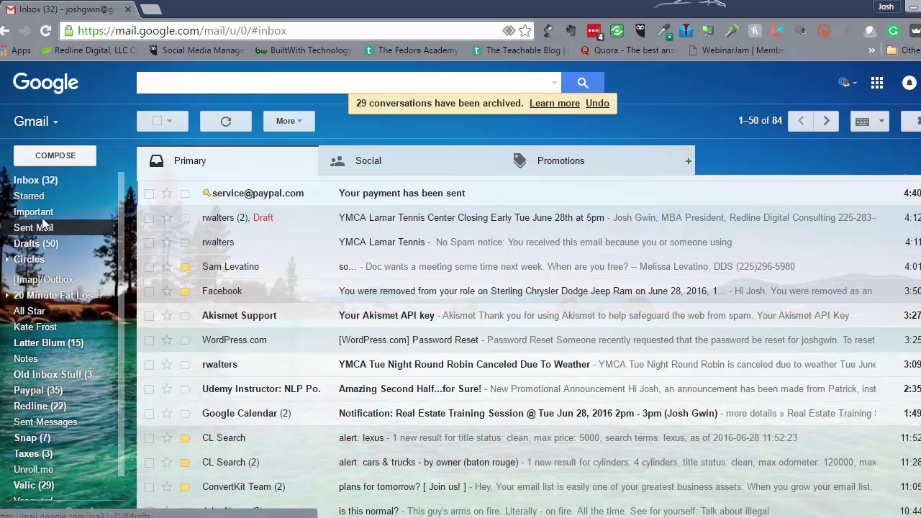
pyautogui.click(38, 181)
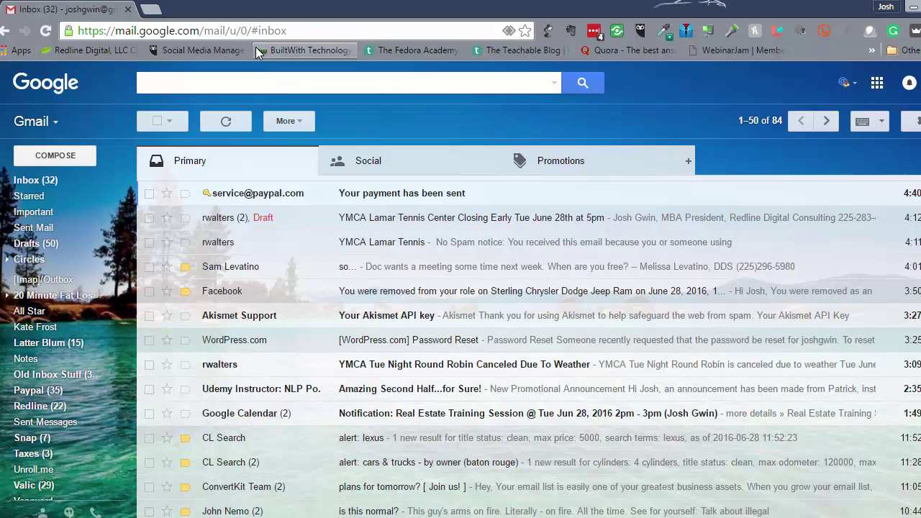
pyautogui.click(148, 8)
pyautogui.write('joshgwin.com')
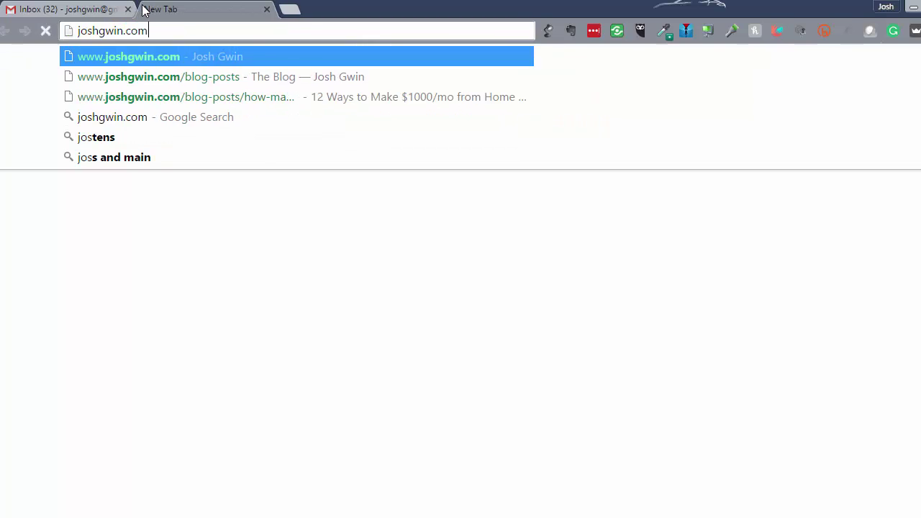
pyautogui.press('Return')
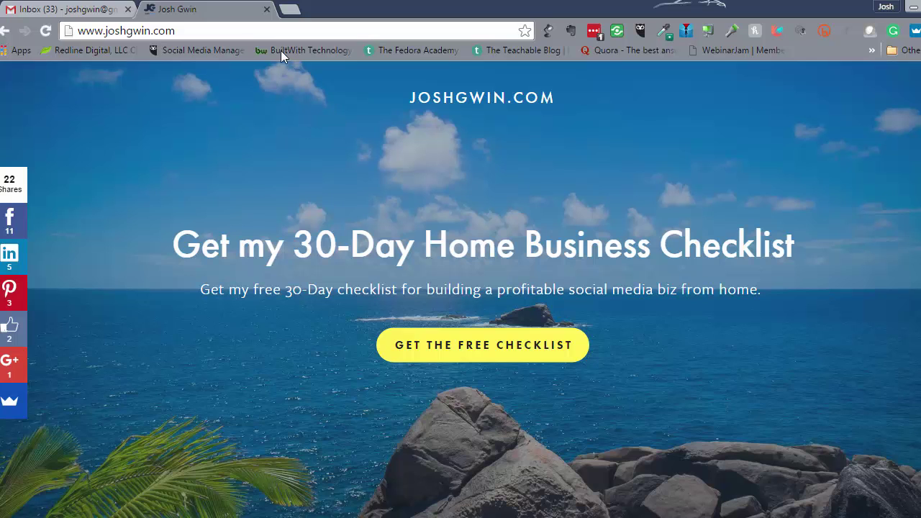
pyautogui.click(267, 10)
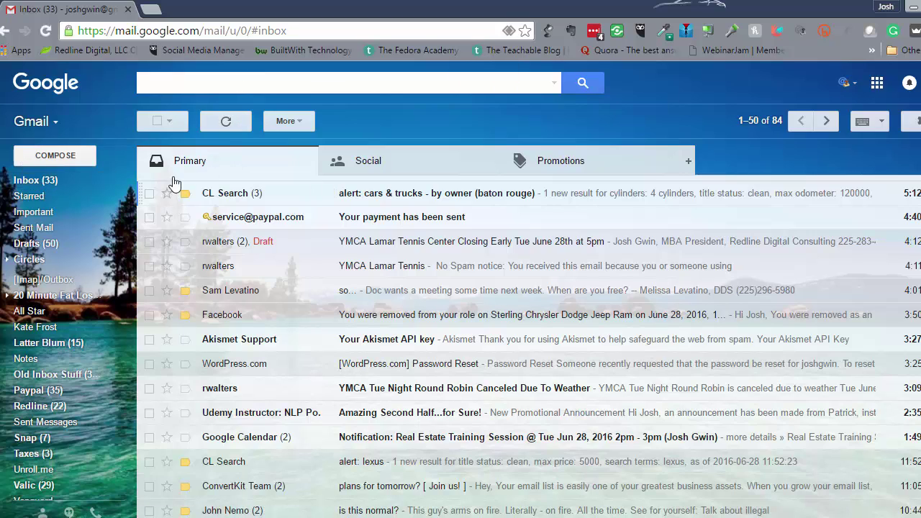
# Search for mail older_than:1d by changing the day count in the older_than:3d suggestion
pyautogui.write('older')
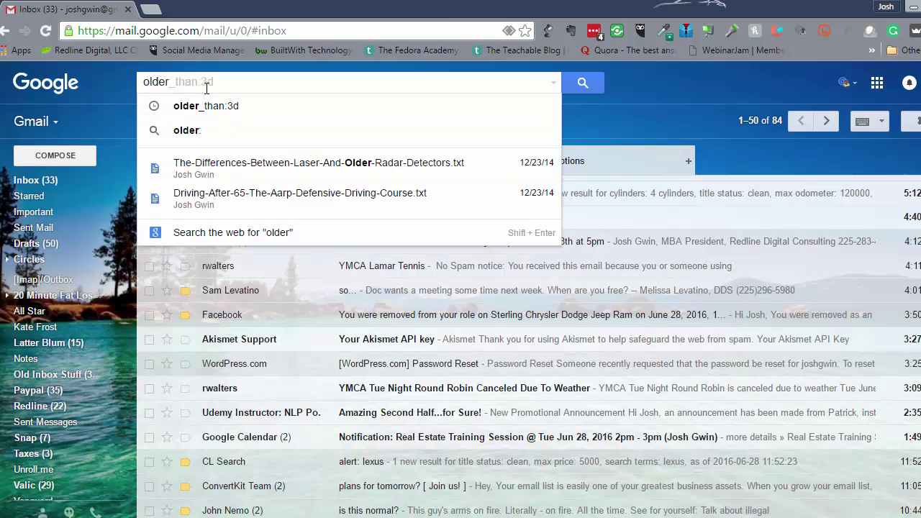
pyautogui.press('Down')
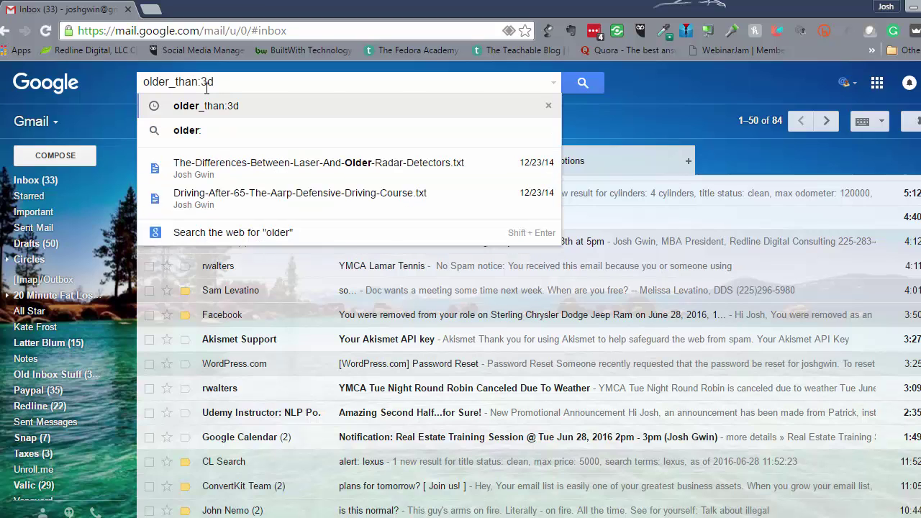
pyautogui.click(207, 82)
pyautogui.press('BackSpace')
pyautogui.write('1')
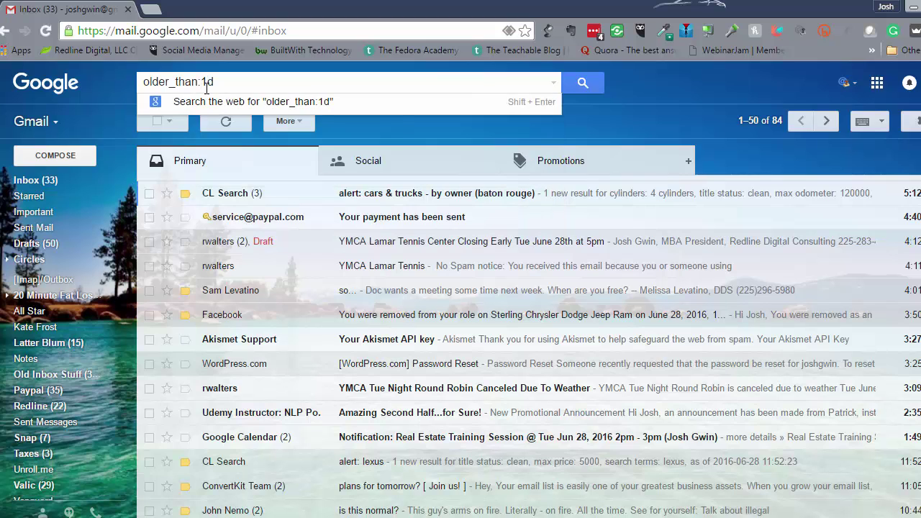
pyautogui.press('Return')
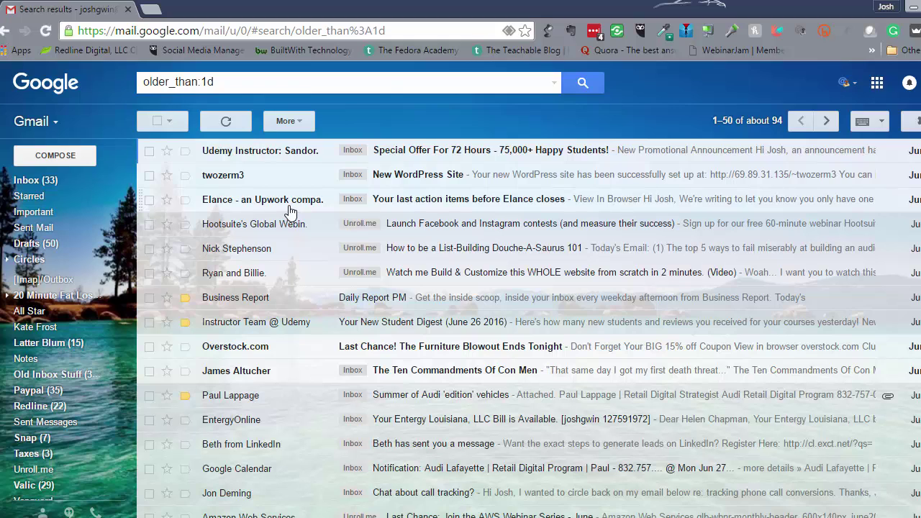
# Select and archive every older_than:1d match, then return to the 32-conversation inbox
pyautogui.click(158, 121)
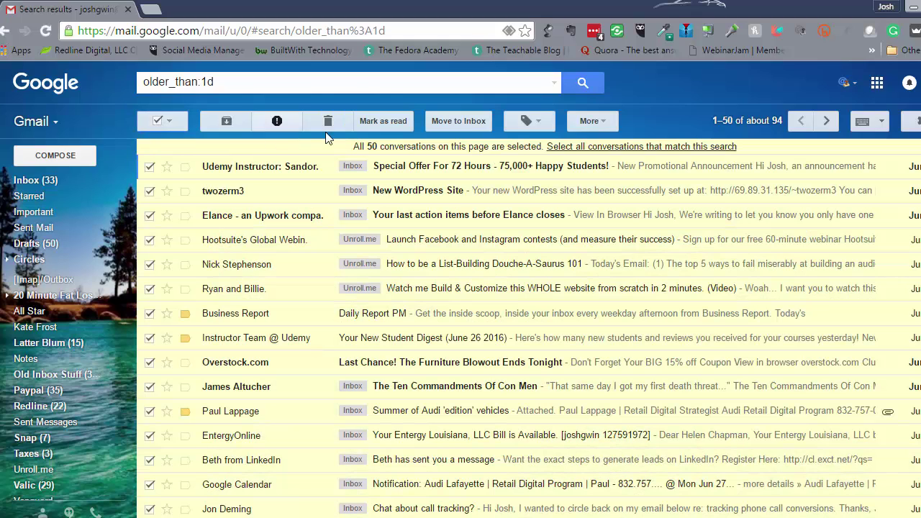
pyautogui.click(663, 147)
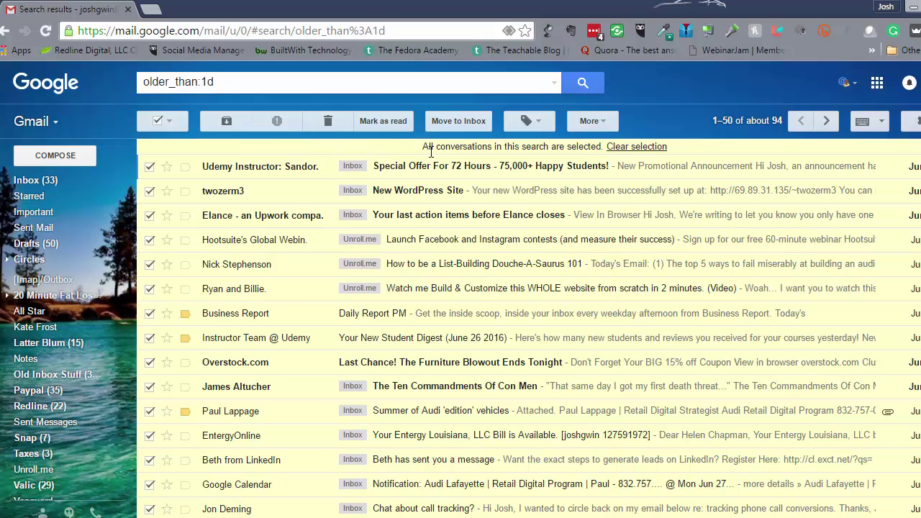
pyautogui.click(228, 121)
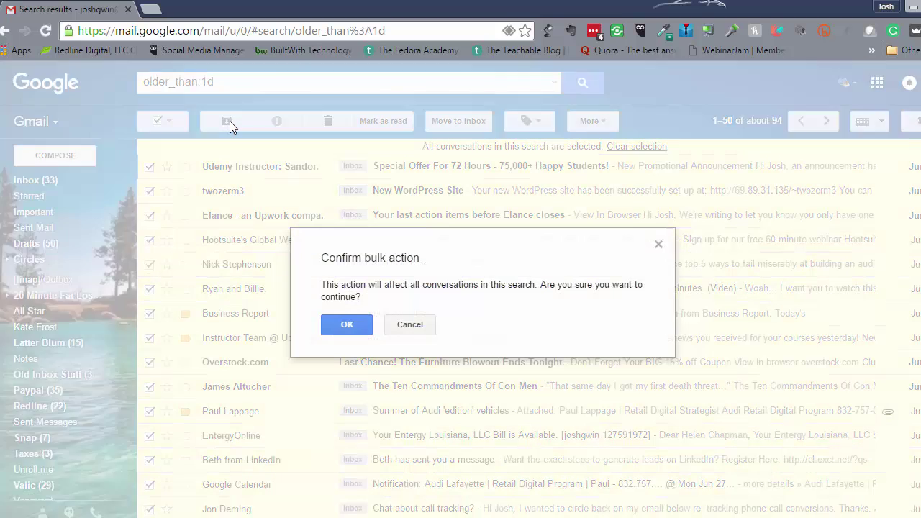
pyautogui.click(351, 329)
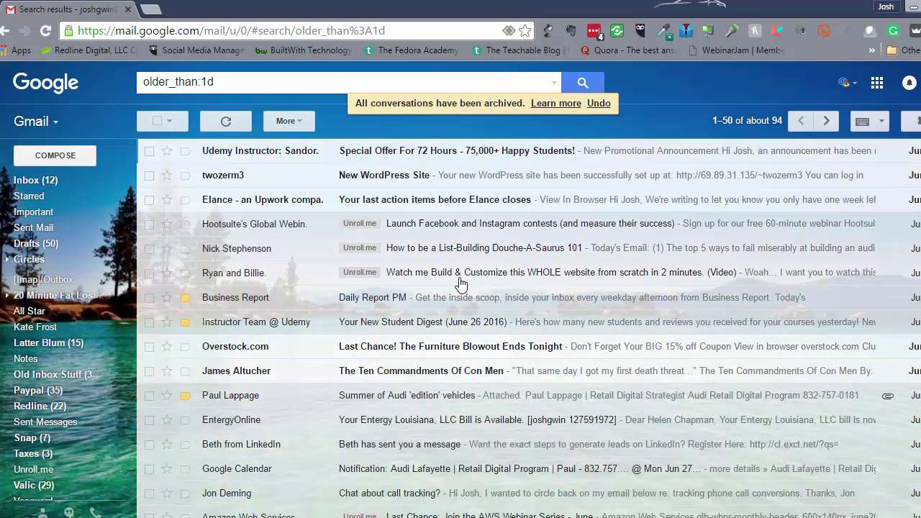
pyautogui.click(44, 182)
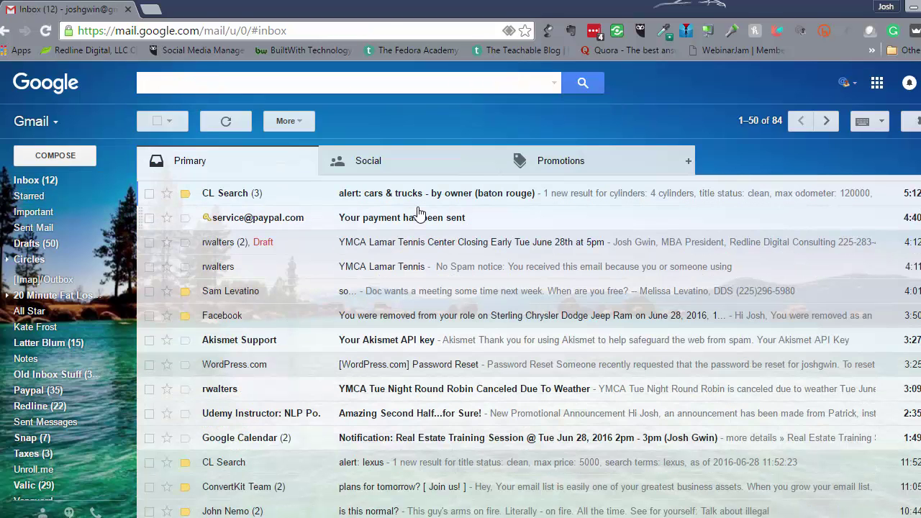
# Select all 32 inbox conversations and mark them as read
pyautogui.click(156, 122)
pyautogui.click(156, 122)
pyautogui.click(156, 122)
pyautogui.click(379, 126)
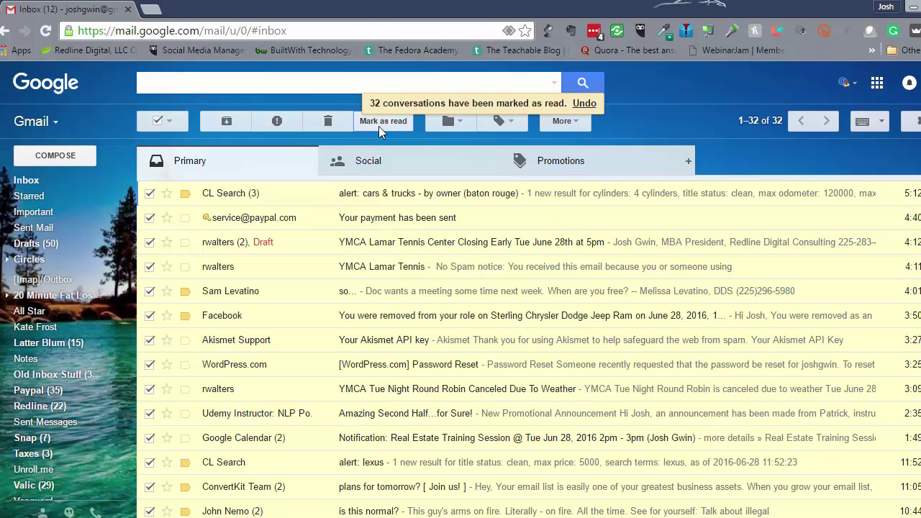
# Refresh the inbox and leave no conversations selected
pyautogui.click(27, 181)
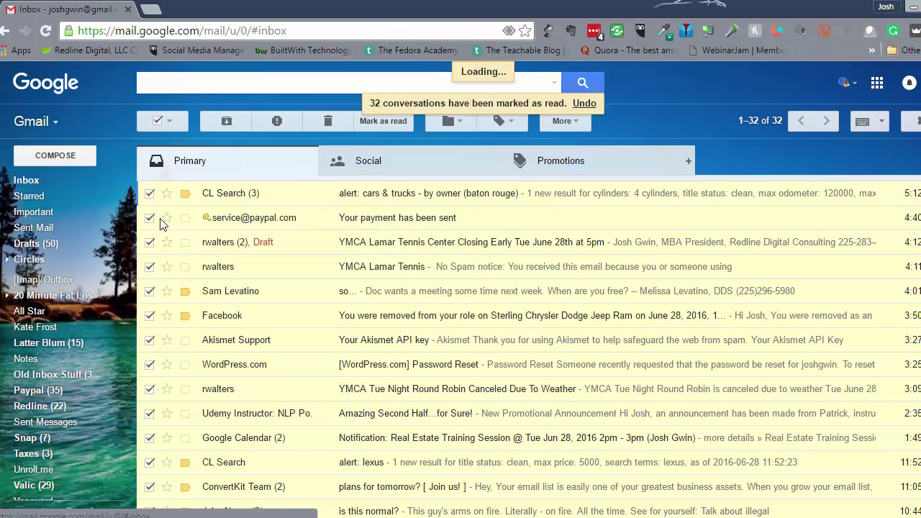
pyautogui.click(157, 122)
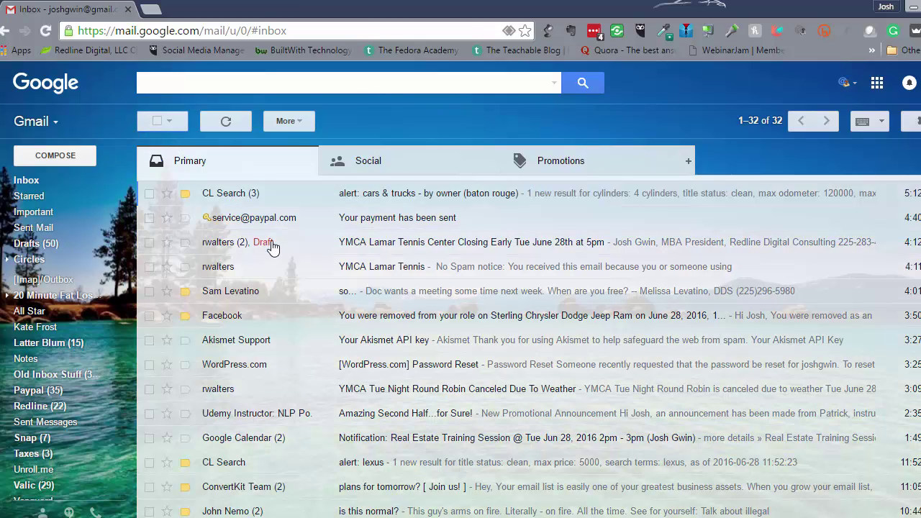
pyautogui.click(158, 121)
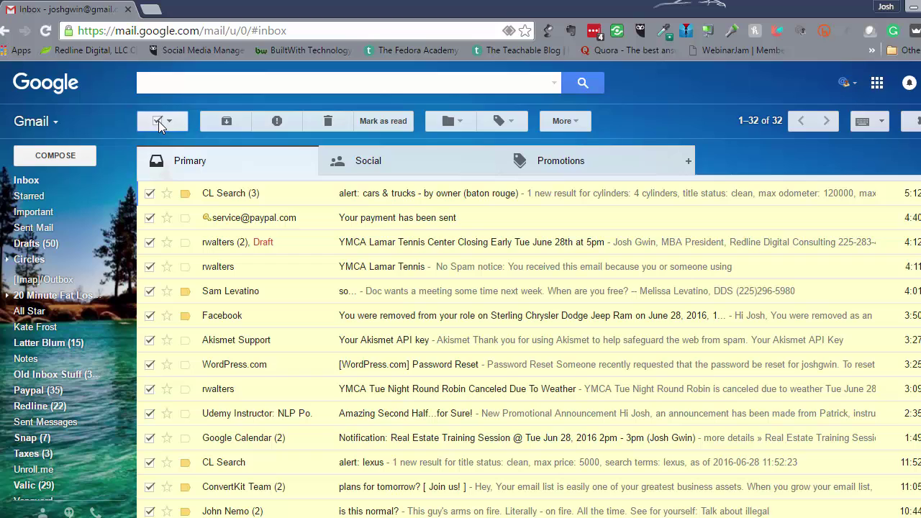
pyautogui.click(158, 121)
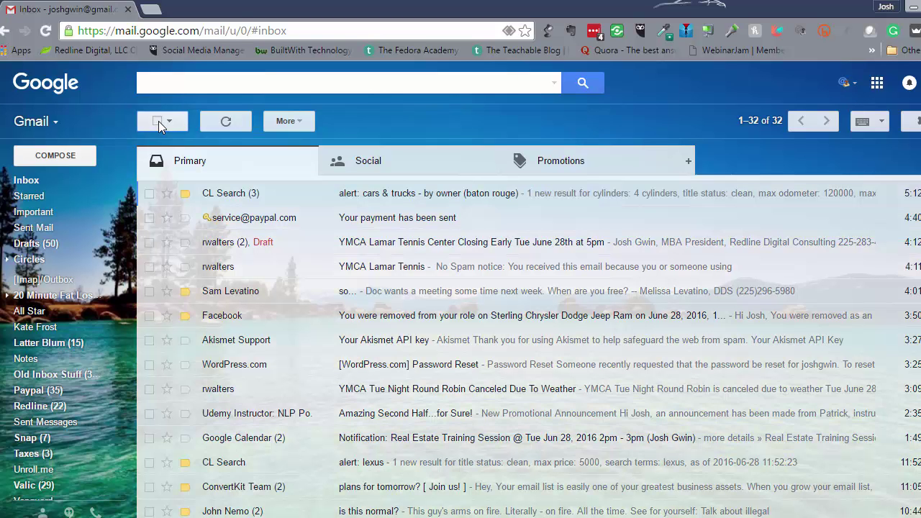